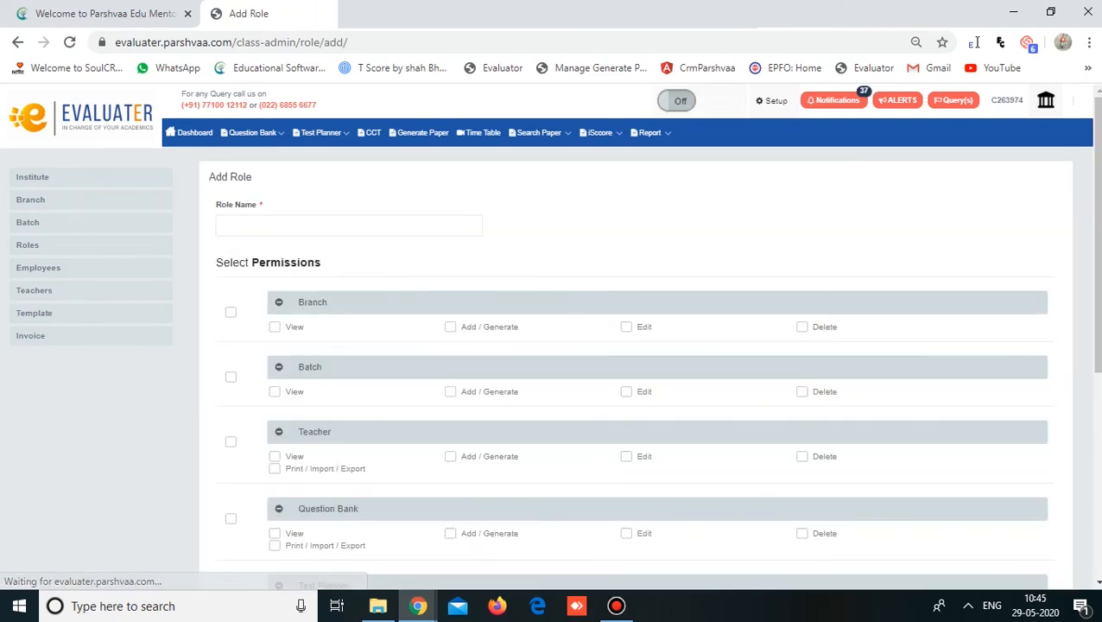
# - Enter 'parshvaa' as the new role's name
pyautogui.click(329, 225)
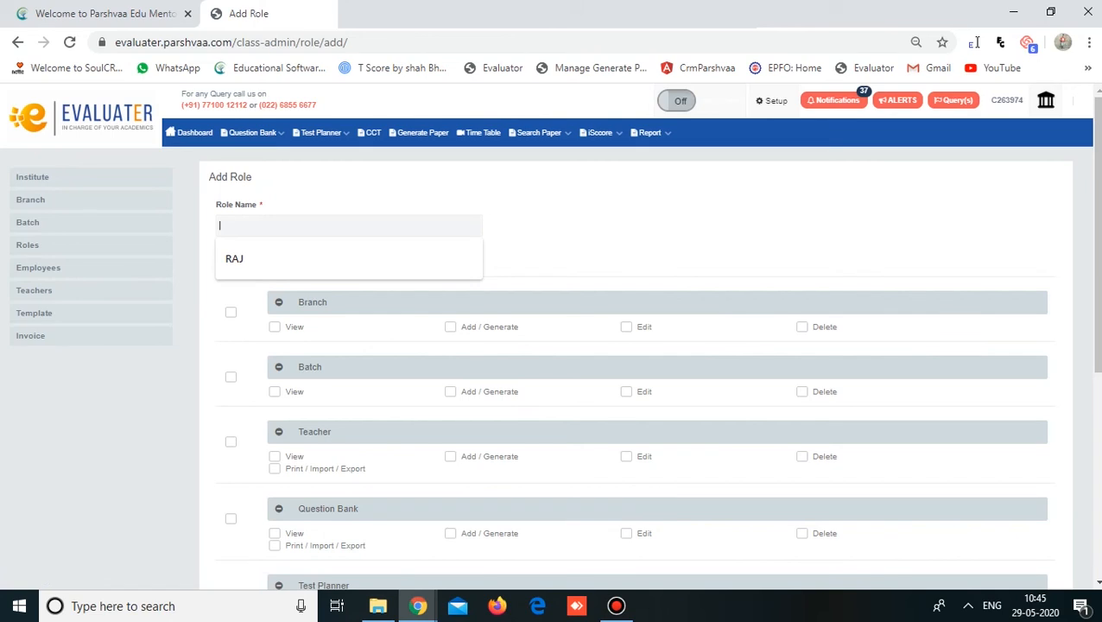
pyautogui.write('pars')
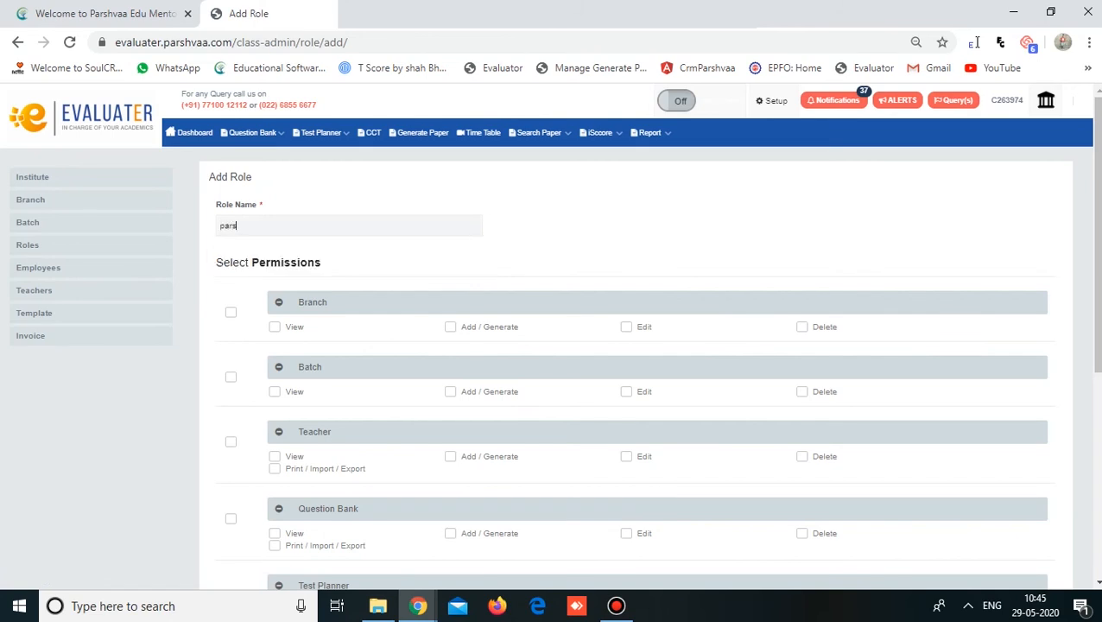
pyautogui.write('hvaa')
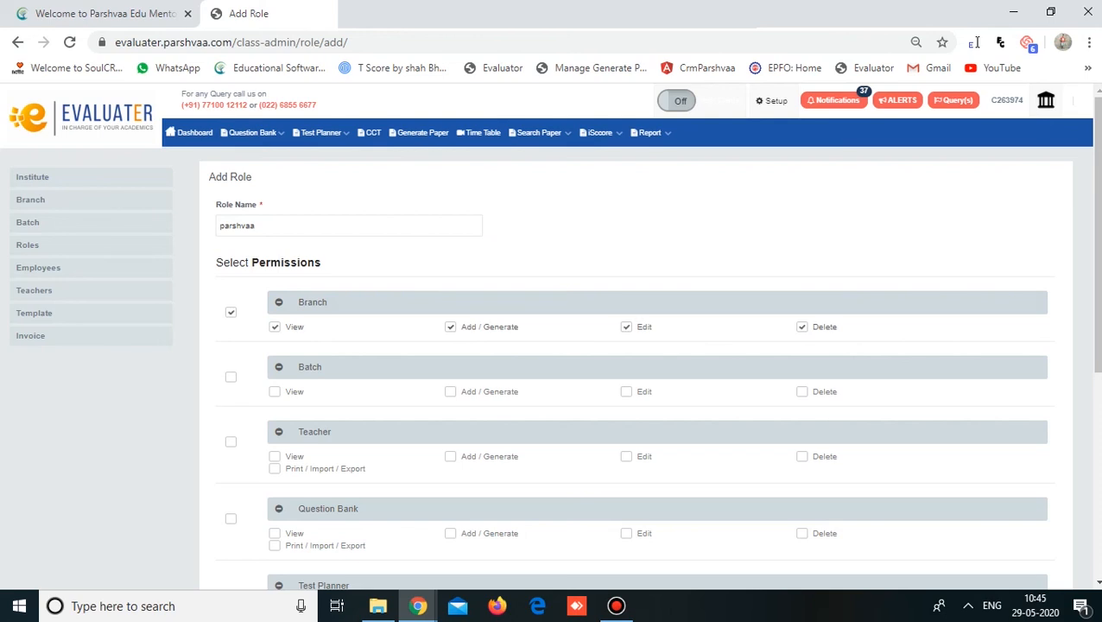
# - Grant the role every Batch, Teacher and Generate Paper / CCT permission, down through Search
pyautogui.click(231, 377)
pyautogui.click(230, 441)
pyautogui.scroll(-2, 639, 371)
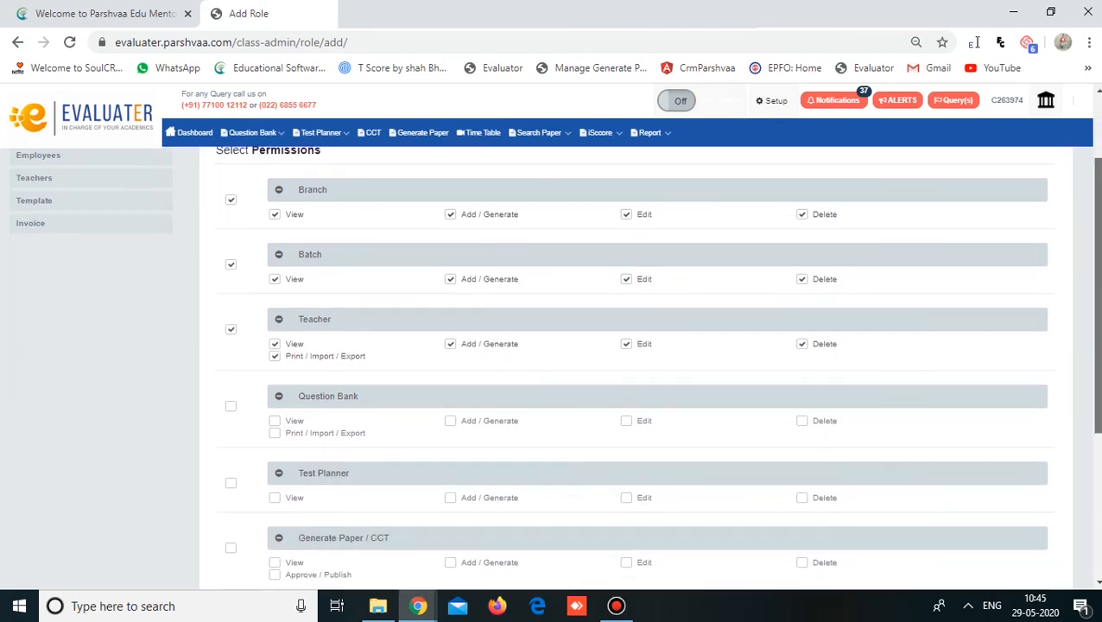
pyautogui.scroll(-2, 639, 371)
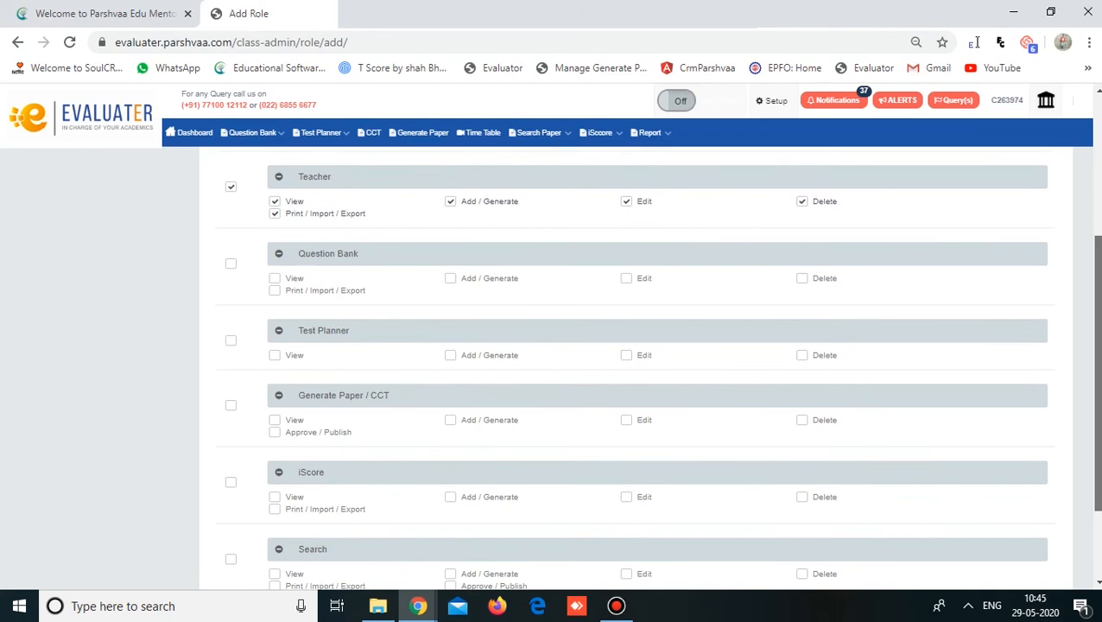
pyautogui.scroll(-1, 639, 363)
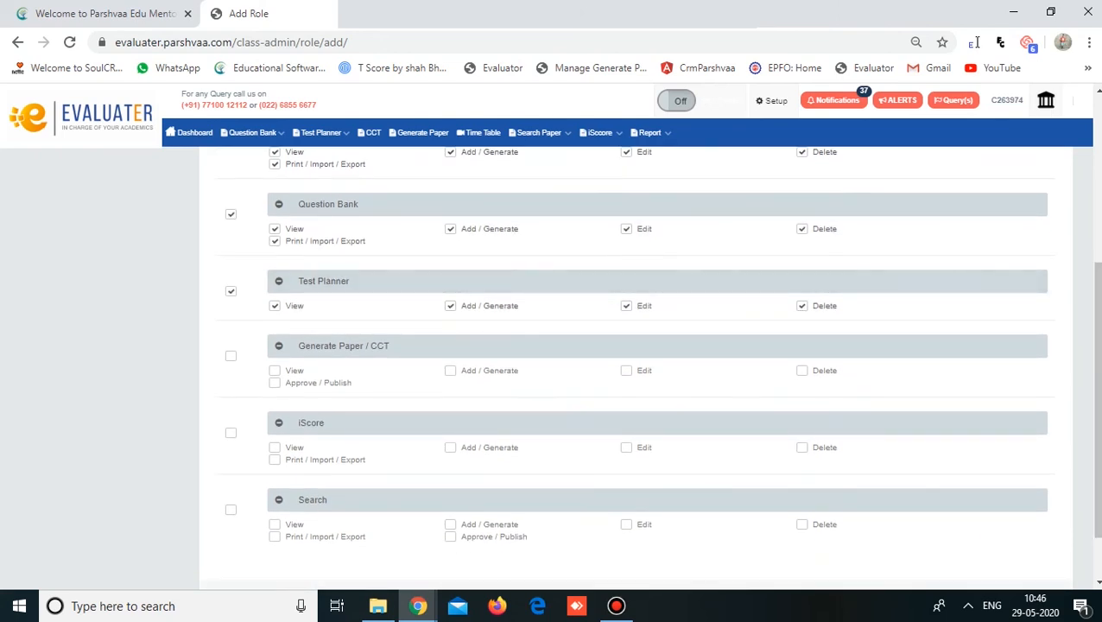
pyautogui.click(231, 356)
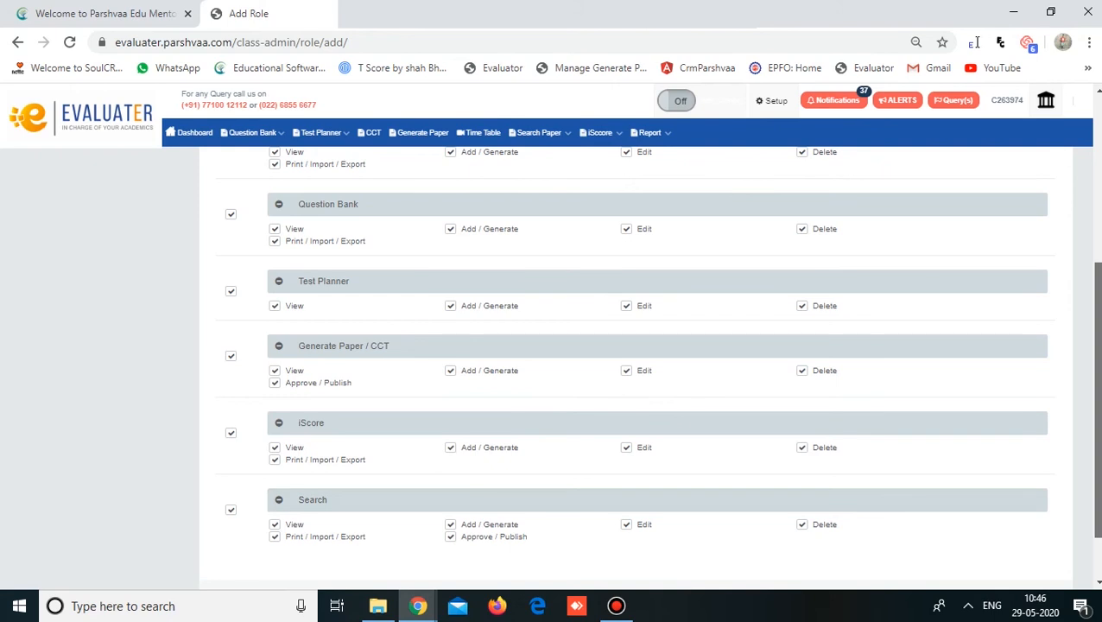
pyautogui.scroll(-2, 648, 362)
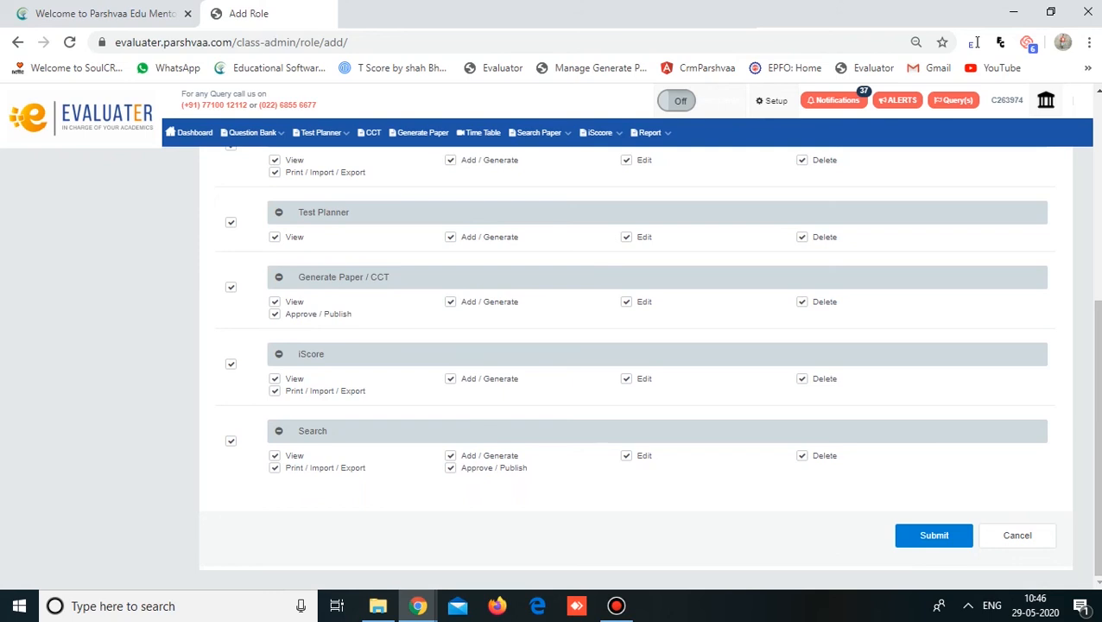
# - Save the parshvaa role so it appears in the Manage Role list
pyautogui.press('Return')
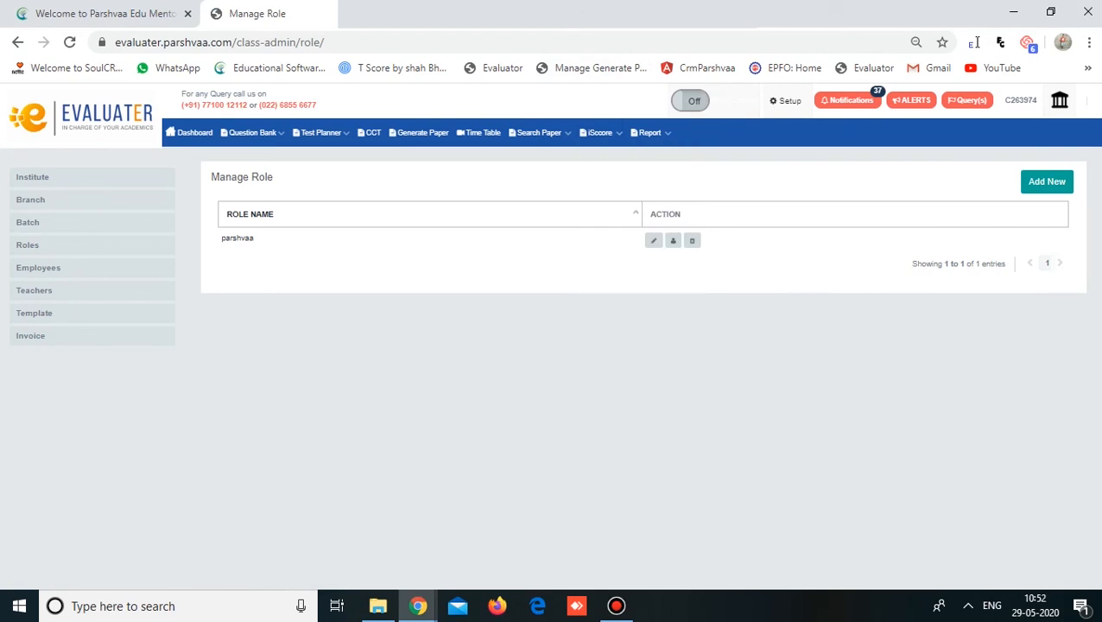
# - Go to Employees and start a new Add Employee form
pyautogui.click(38, 268)
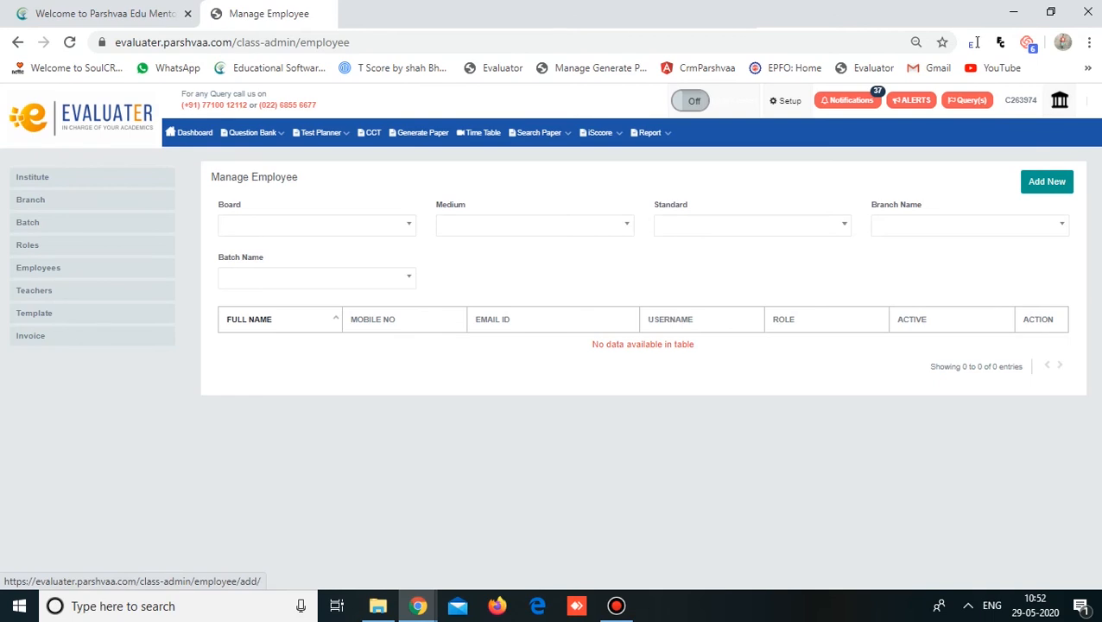
pyautogui.click(1048, 182)
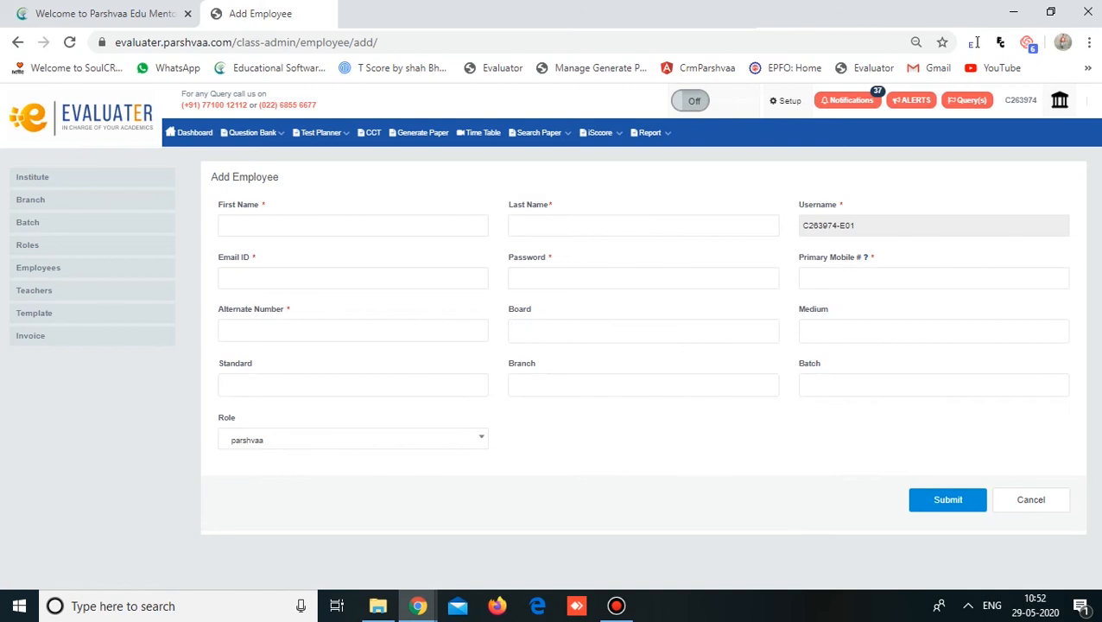
# - Fill in the employee's first name, last name and e-mail address
pyautogui.click(275, 226)
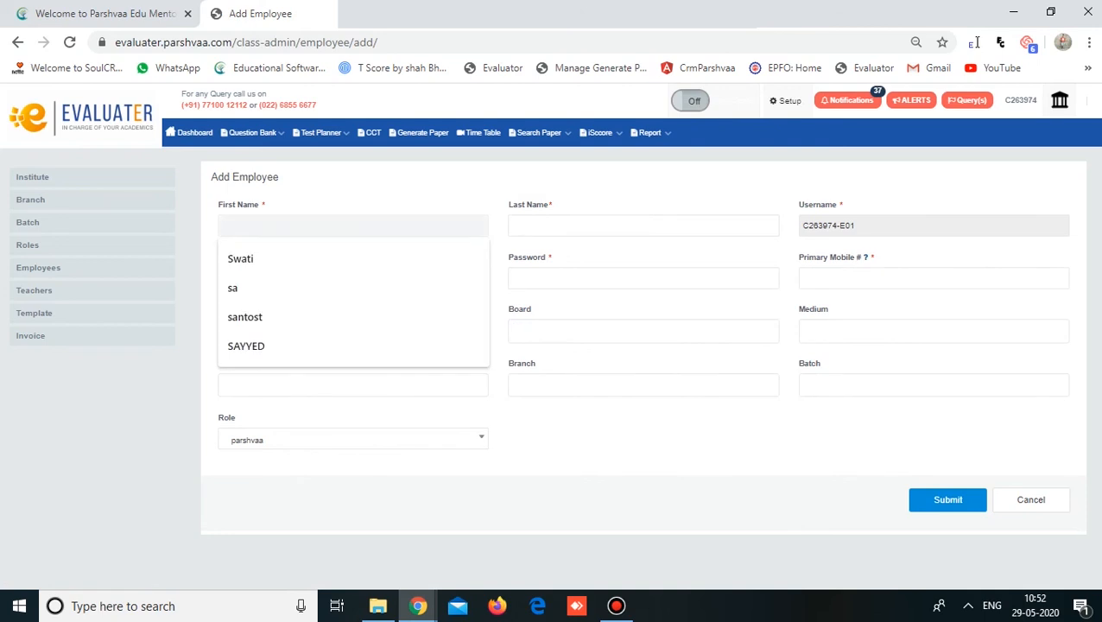
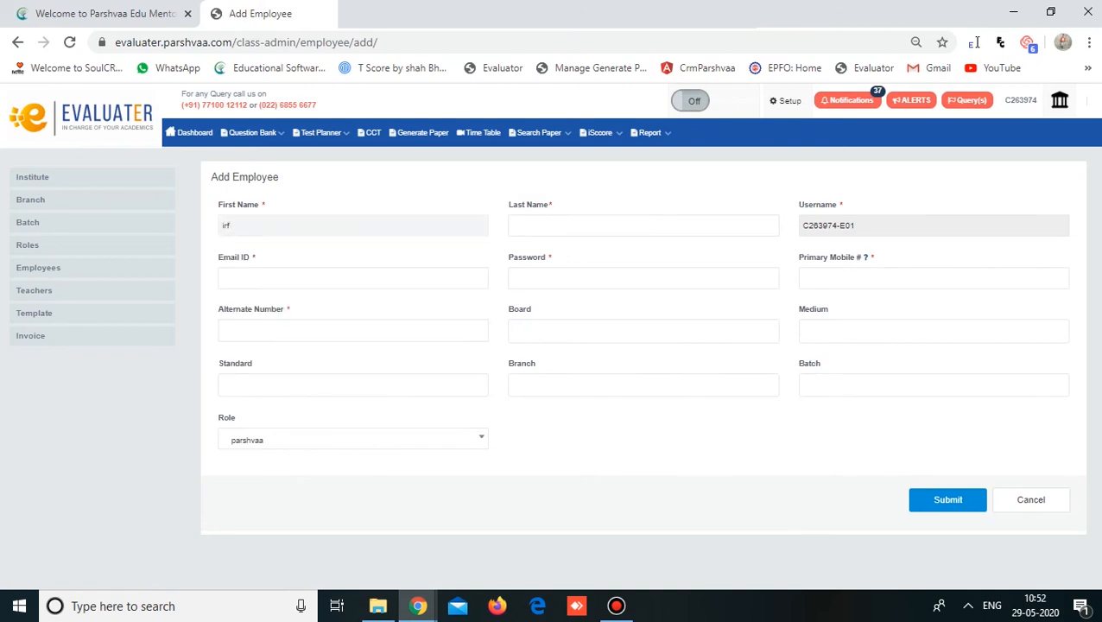
pyautogui.press('Tab')
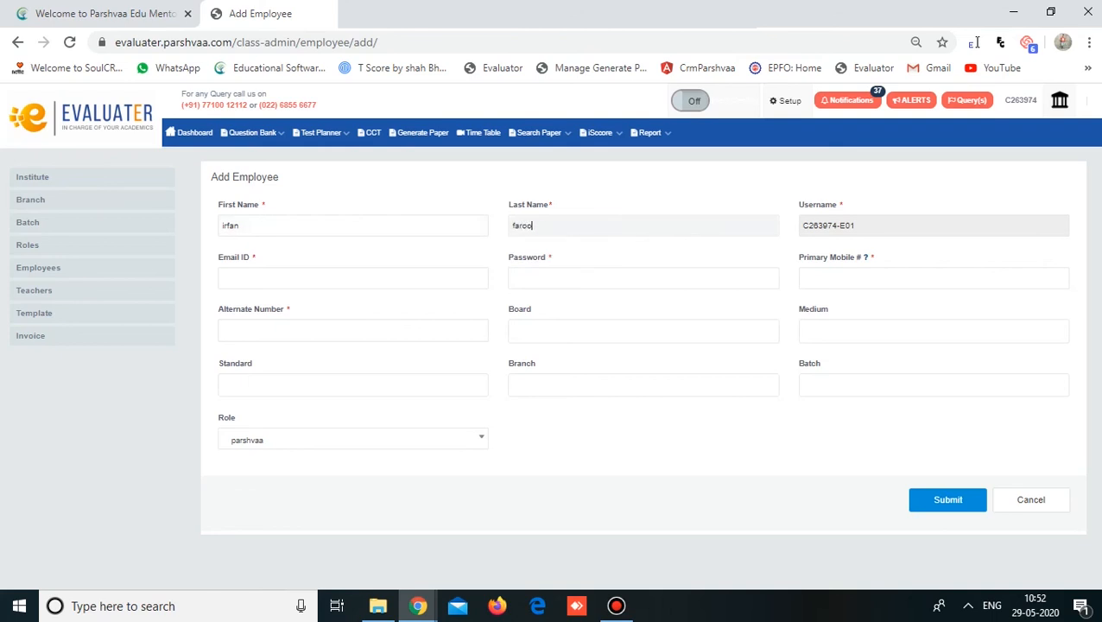
pyautogui.click(259, 278)
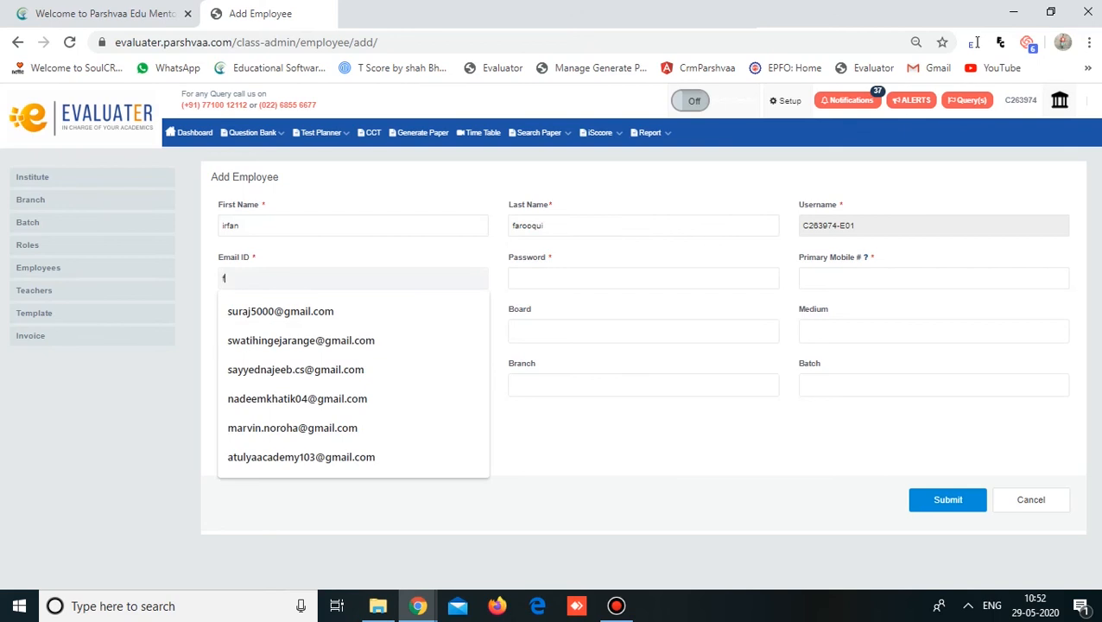
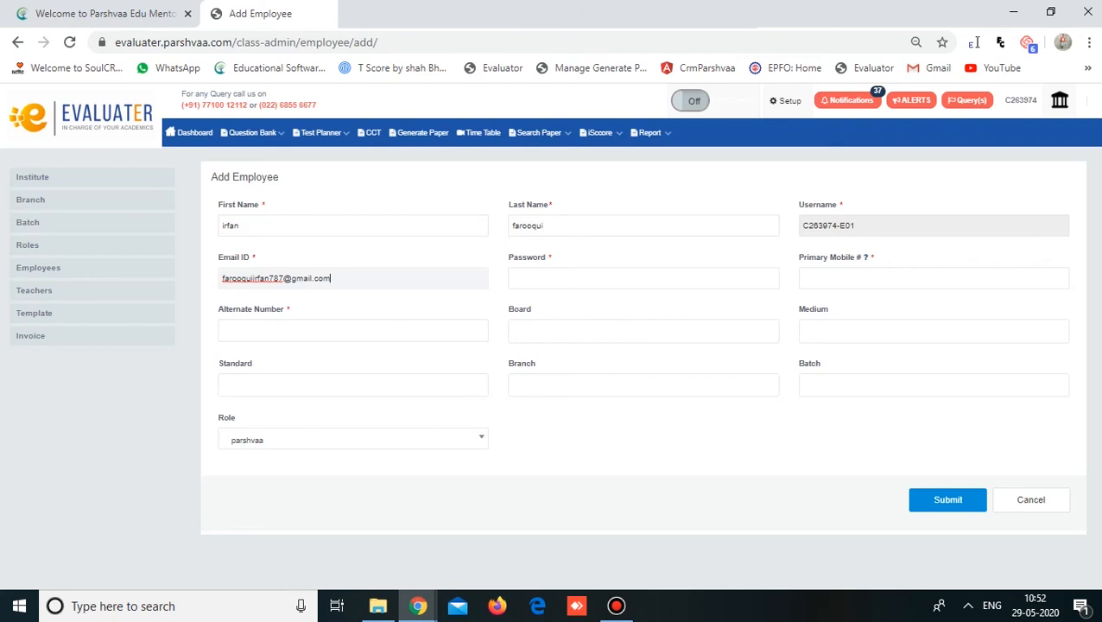
# - Accept the suggested saved password and enter the employee's mobile numbers
pyautogui.press('Tab')
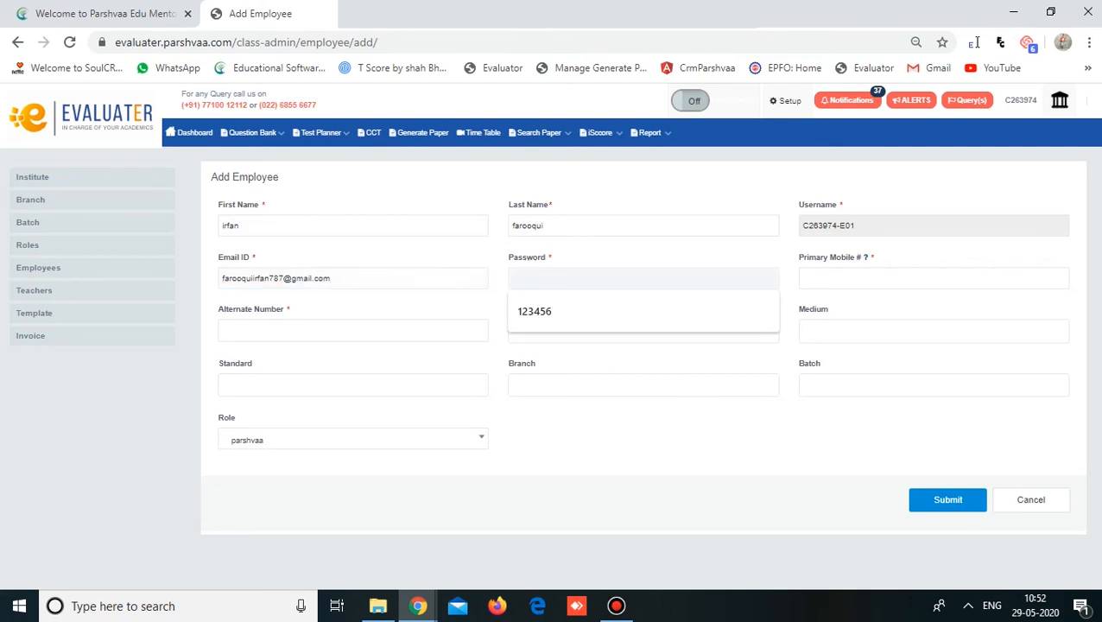
pyautogui.press('Down')
pyautogui.press('Return')
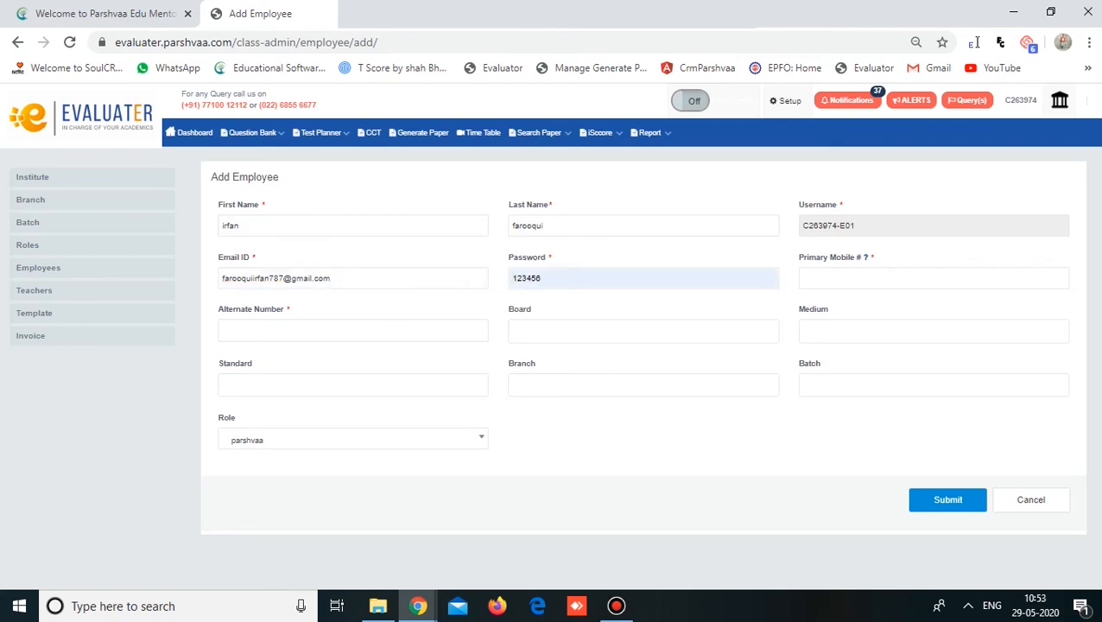
pyautogui.press('Tab')
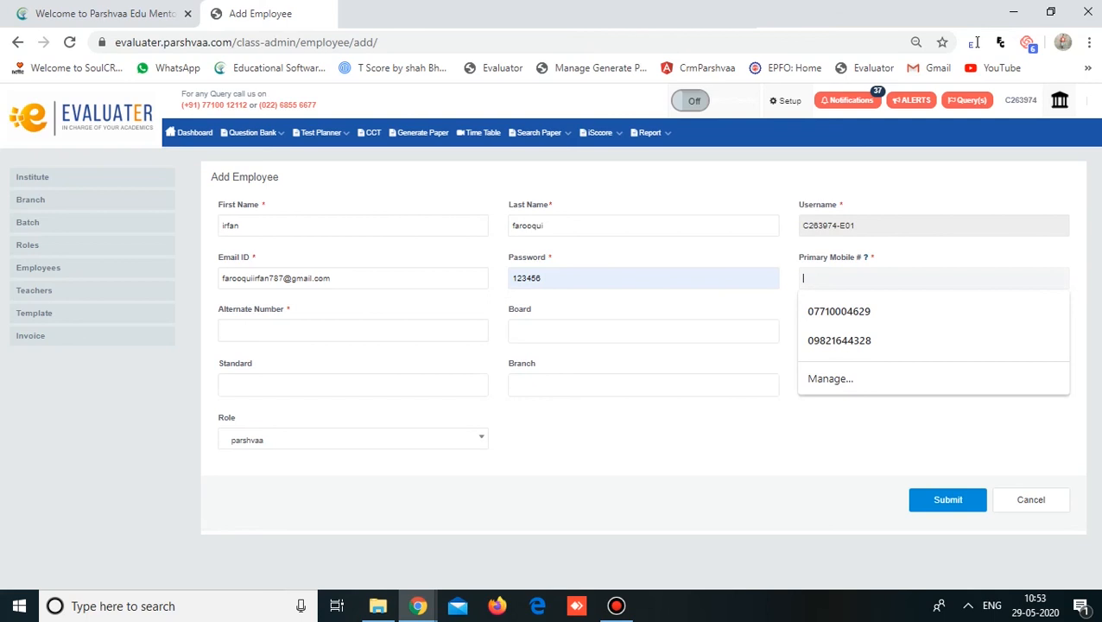
pyautogui.write('71')
pyautogui.press('BackSpace')
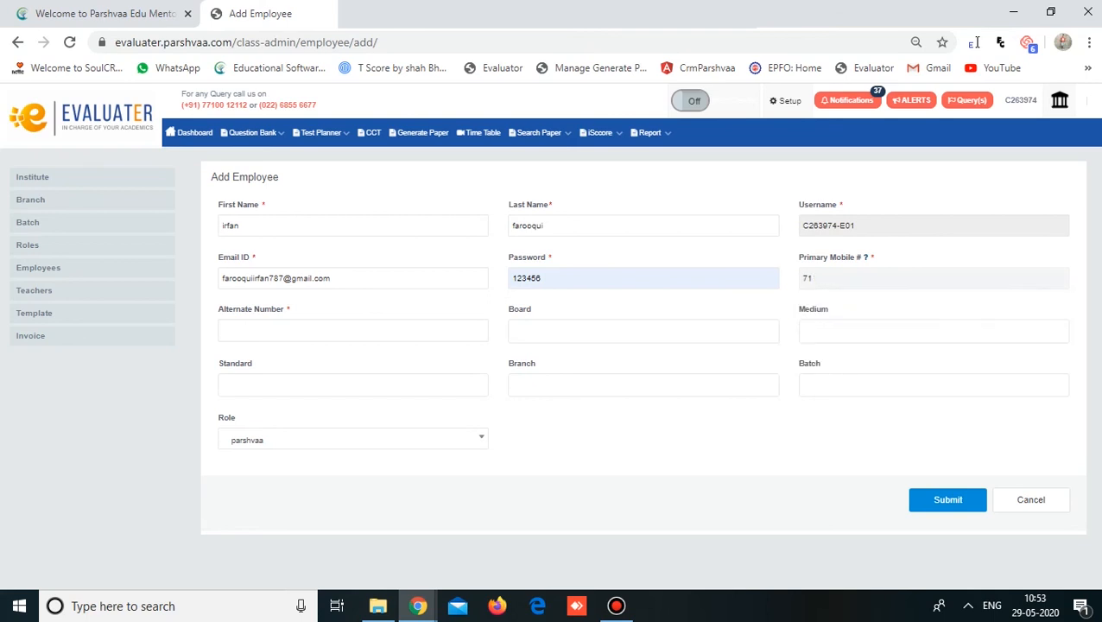
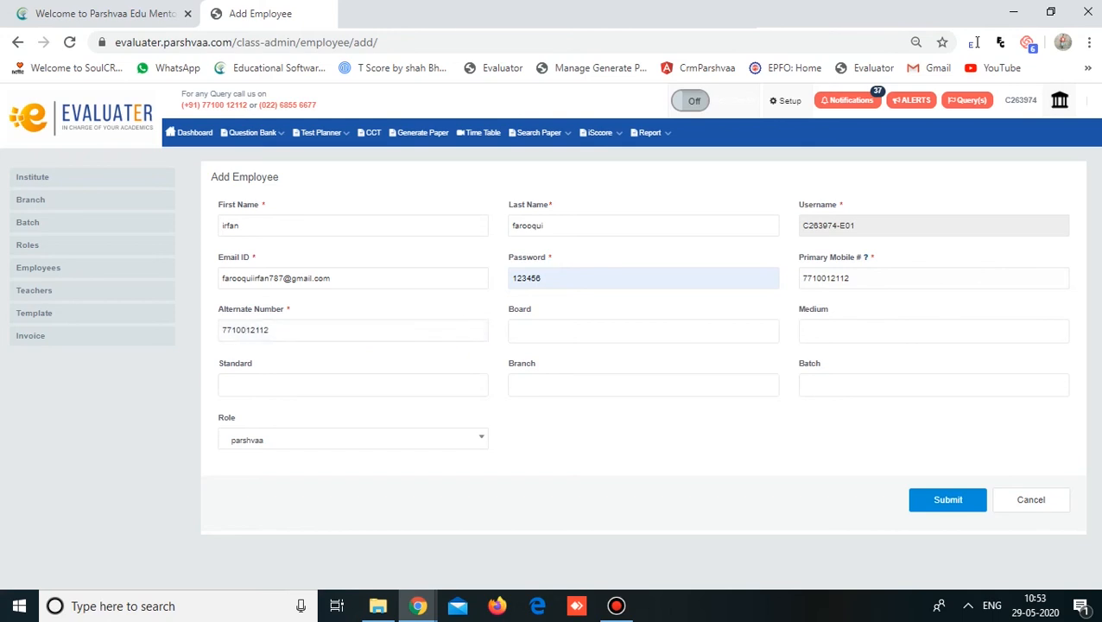
# - Select MHSB and CBSE as the employee's boards
pyautogui.press('Tab')
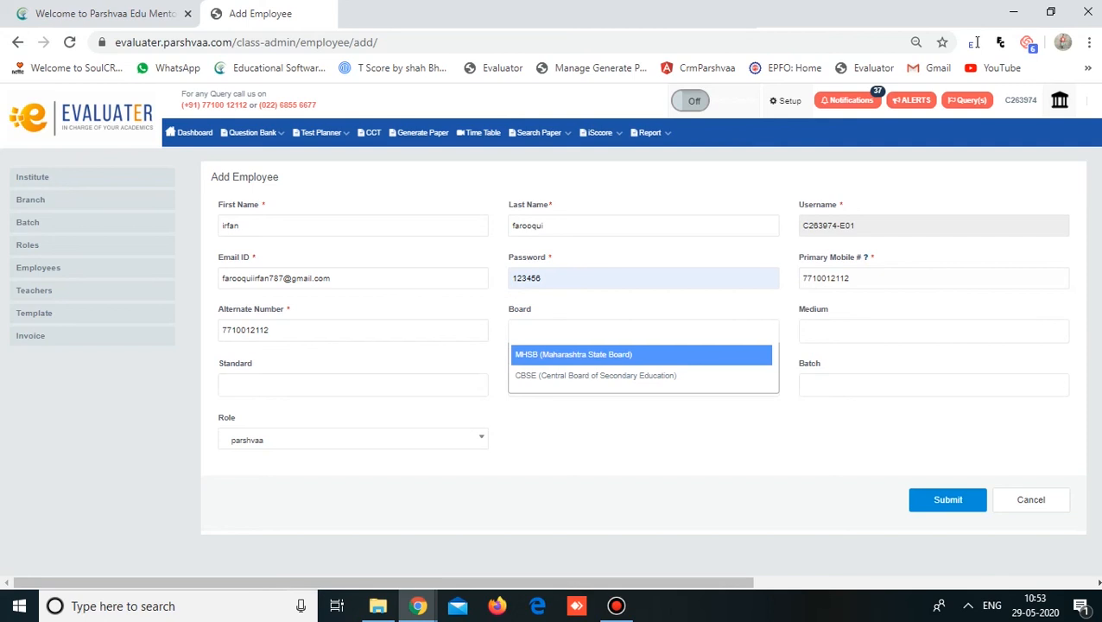
pyautogui.press('Down')
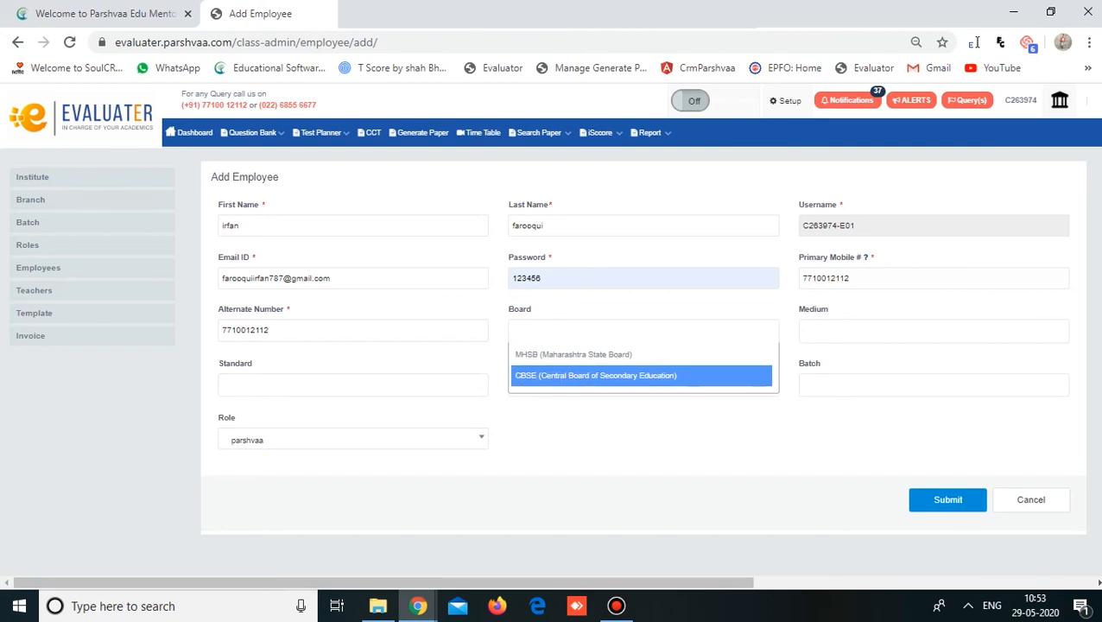
pyautogui.press('Up')
pyautogui.press('Return')
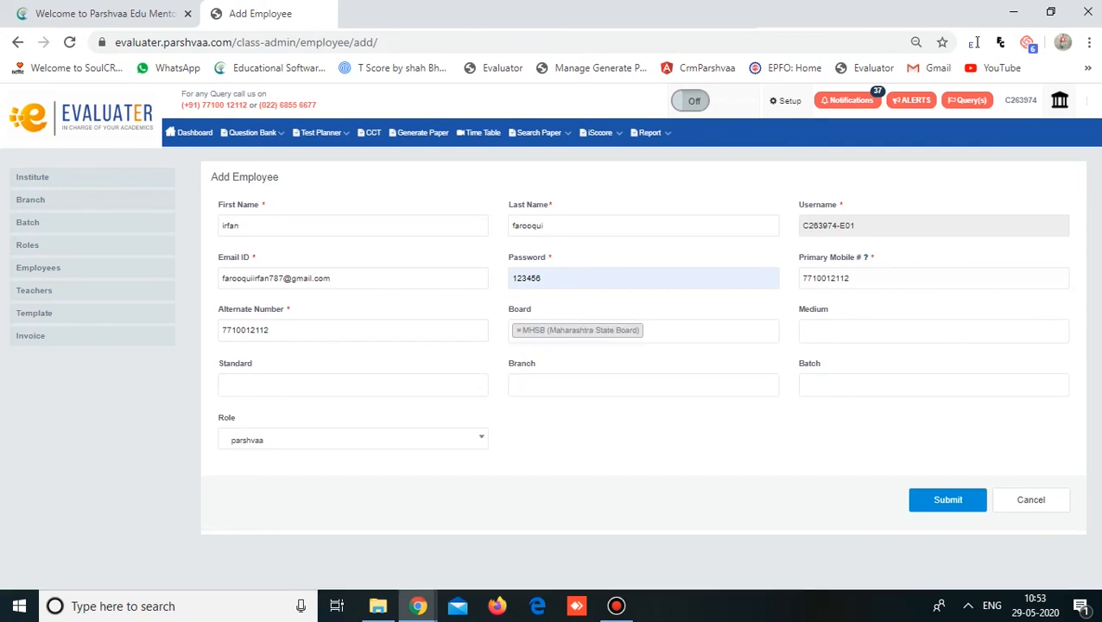
pyautogui.press('Down')
pyautogui.press('Down')
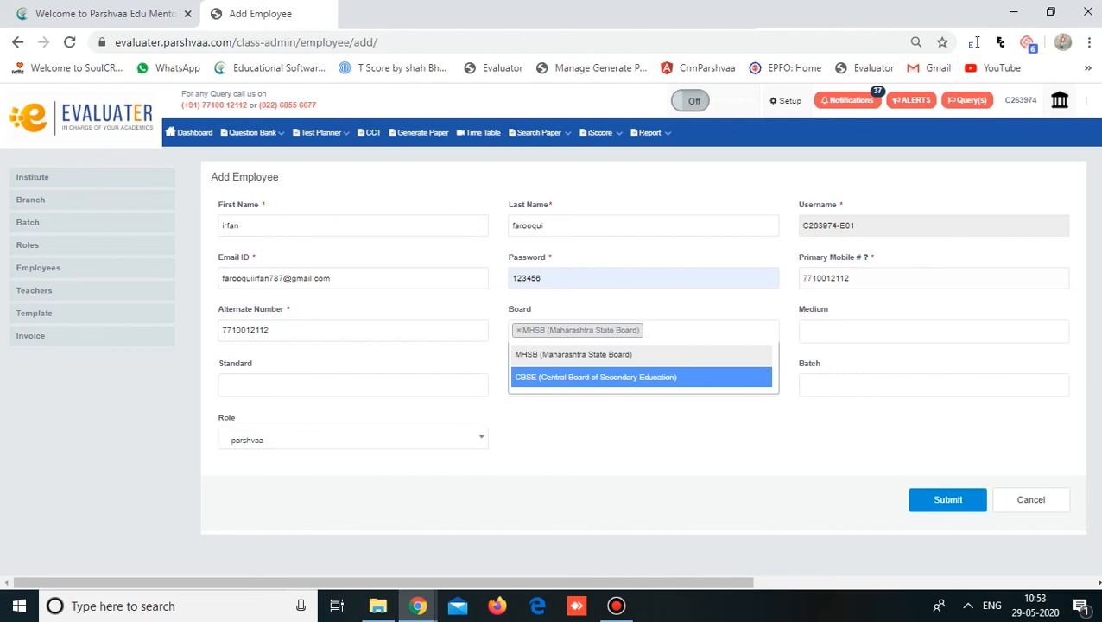
pyautogui.press('Return')
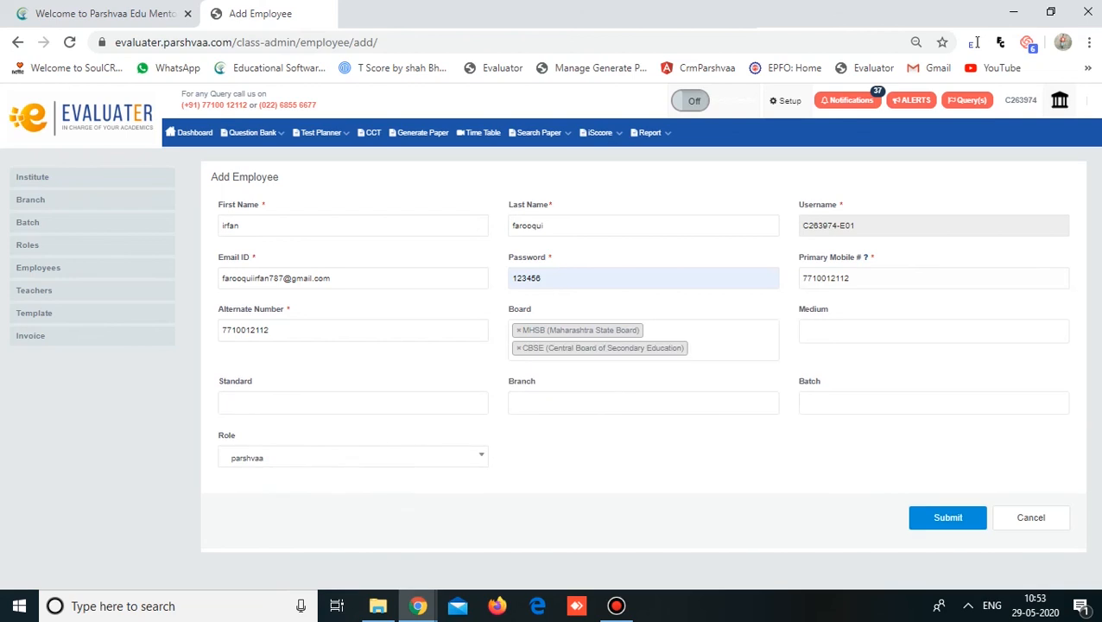
# - Select English and English Medium as the employee's mediums
pyautogui.click(934, 332)
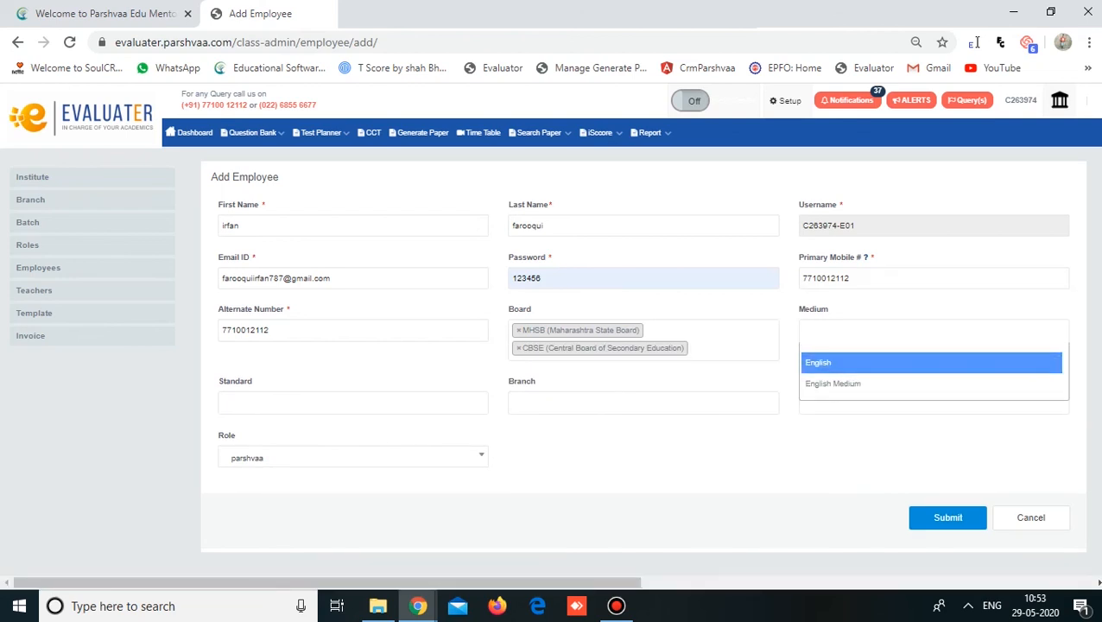
pyautogui.press('Return')
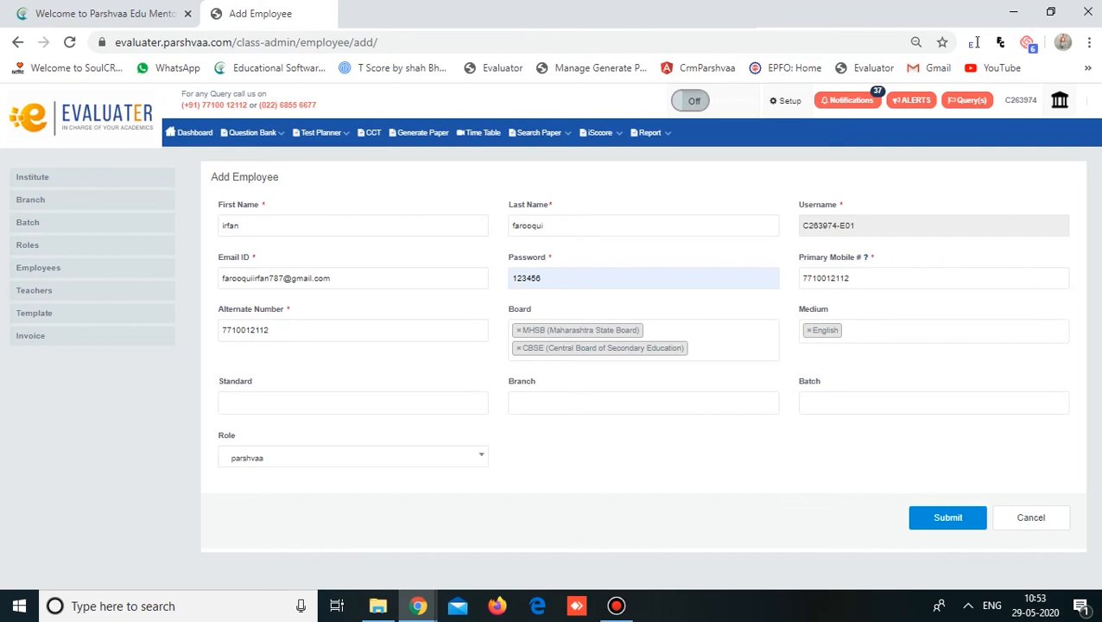
pyautogui.click(934, 332)
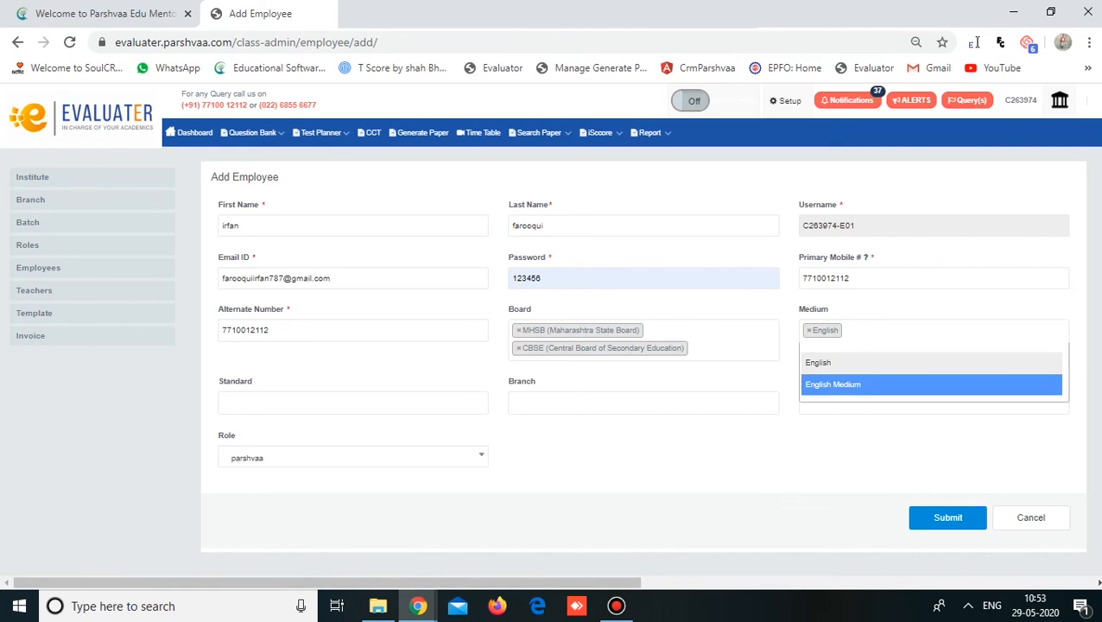
pyautogui.press('Return')
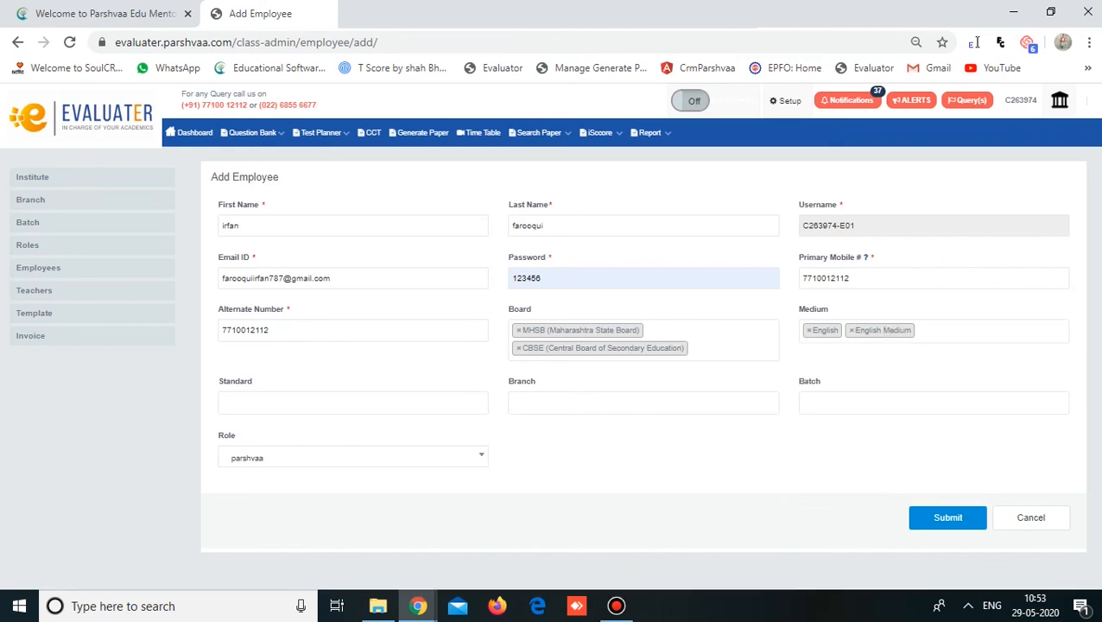
pyautogui.click(353, 403)
# - Add standards IX, VIII. and a second X alongside X
pyautogui.click(353, 402)
pyautogui.click(354, 457)
pyautogui.click(353, 403)
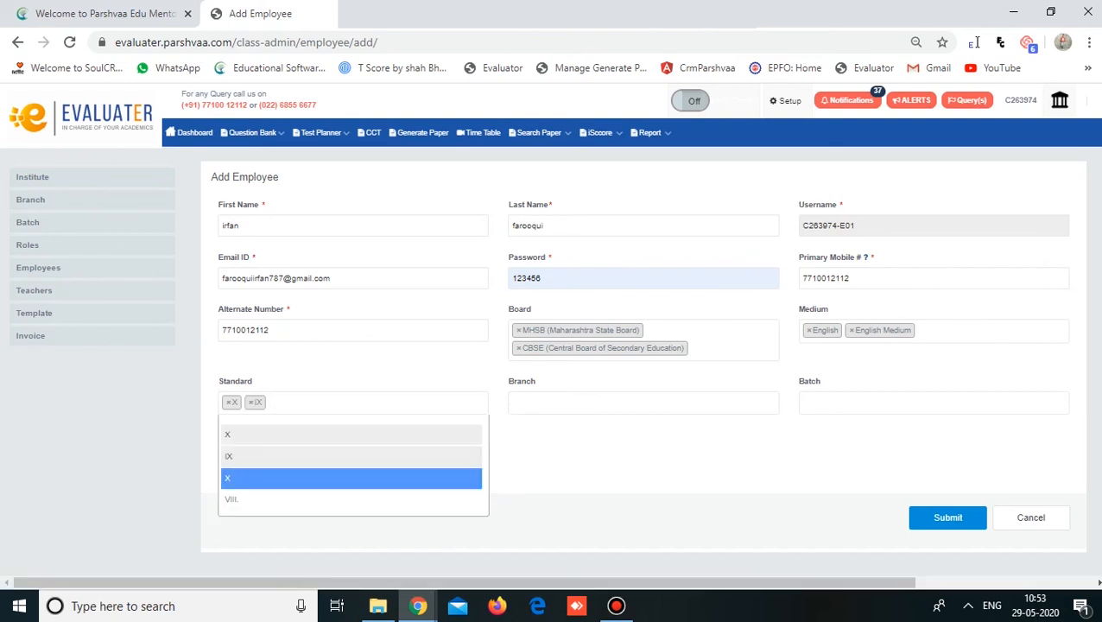
pyautogui.click(354, 500)
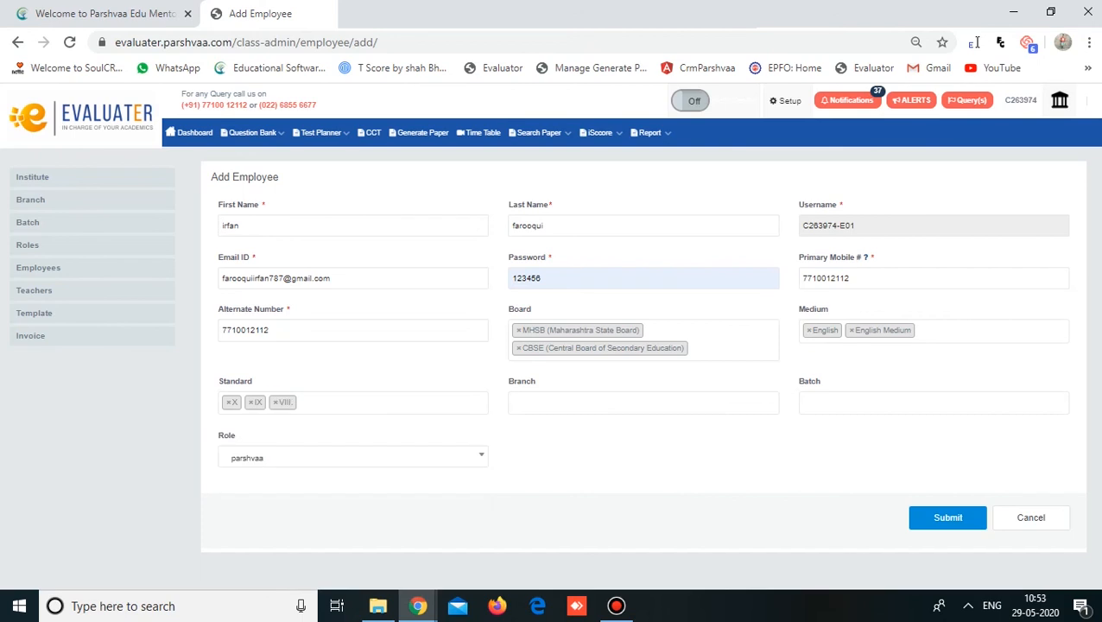
pyautogui.click(354, 403)
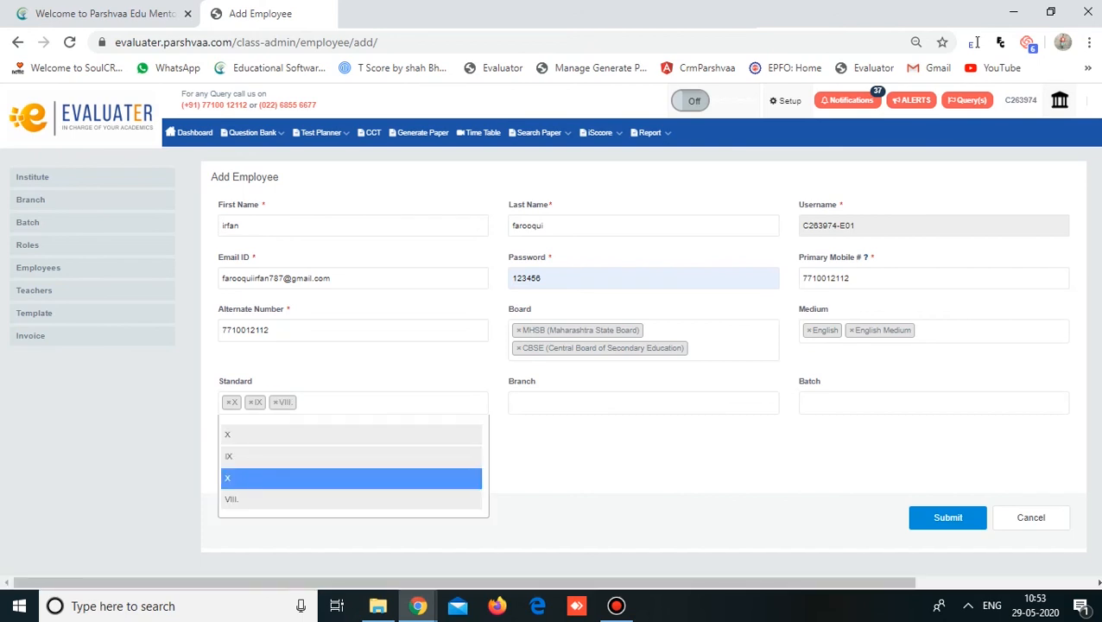
pyautogui.click(352, 479)
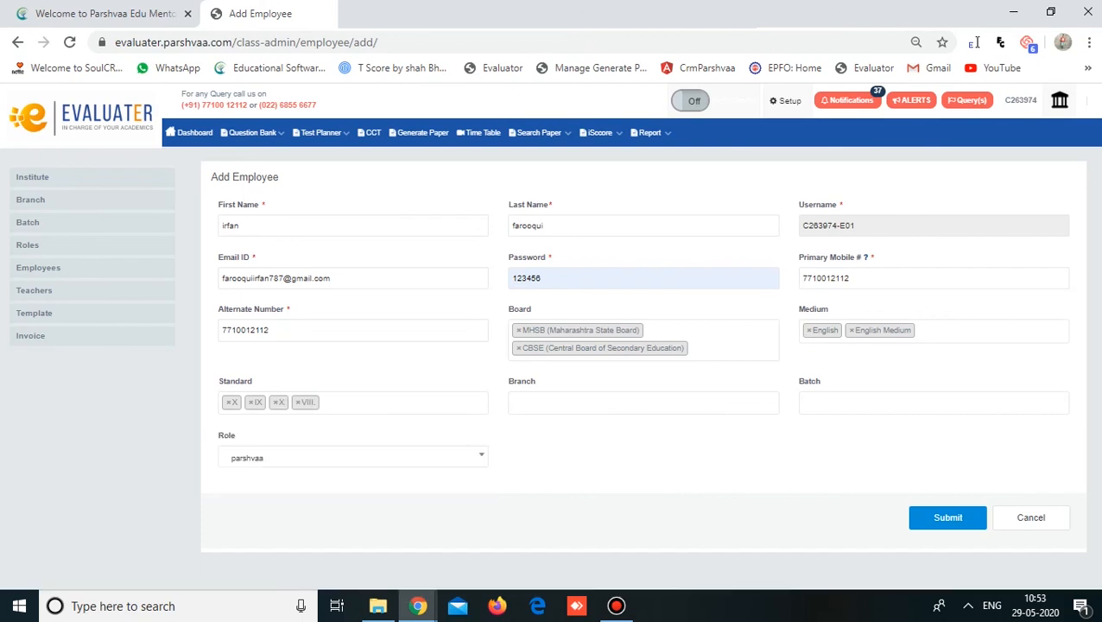
pyautogui.click(644, 403)
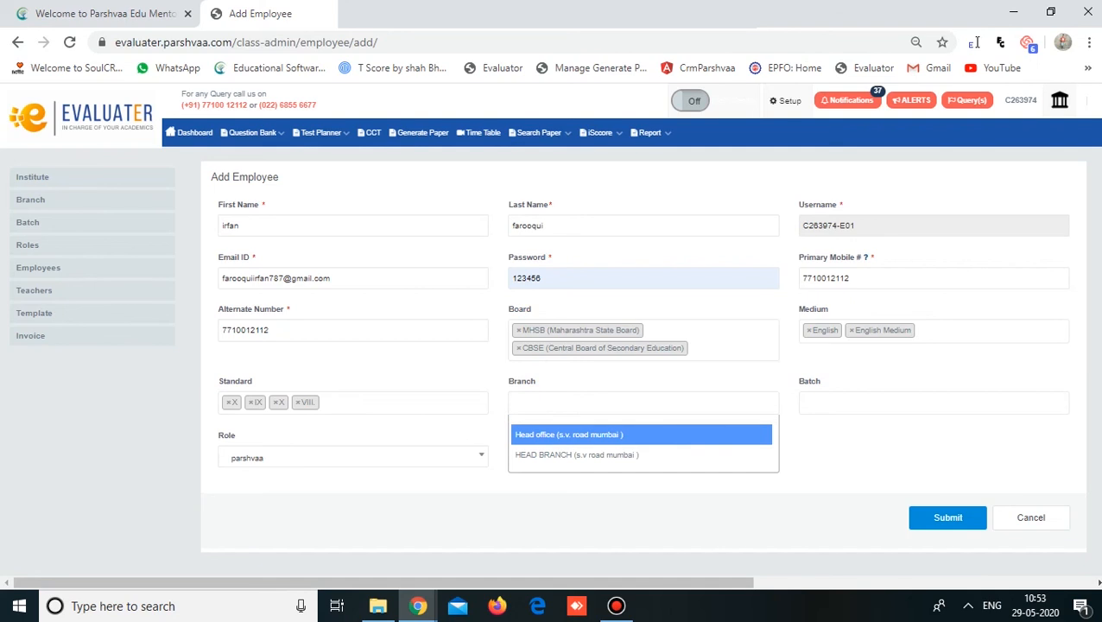
# - Set branch to Head office; add batches Batch A CBSE, Batch B CBSE, 8th, 9th, 10th std
pyautogui.click(618, 435)
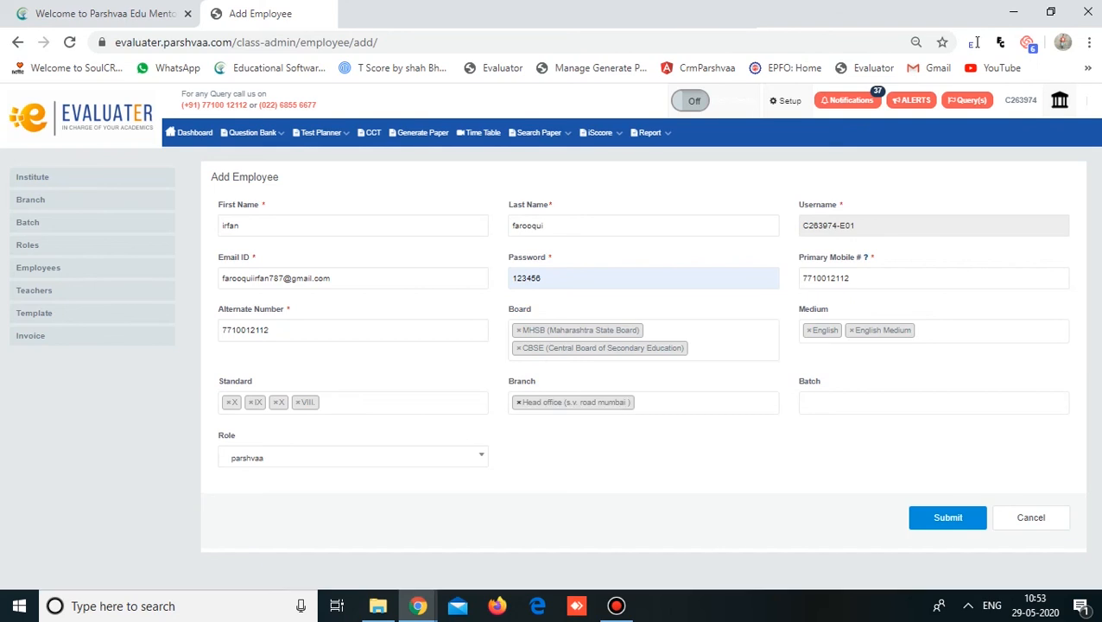
pyautogui.click(674, 402)
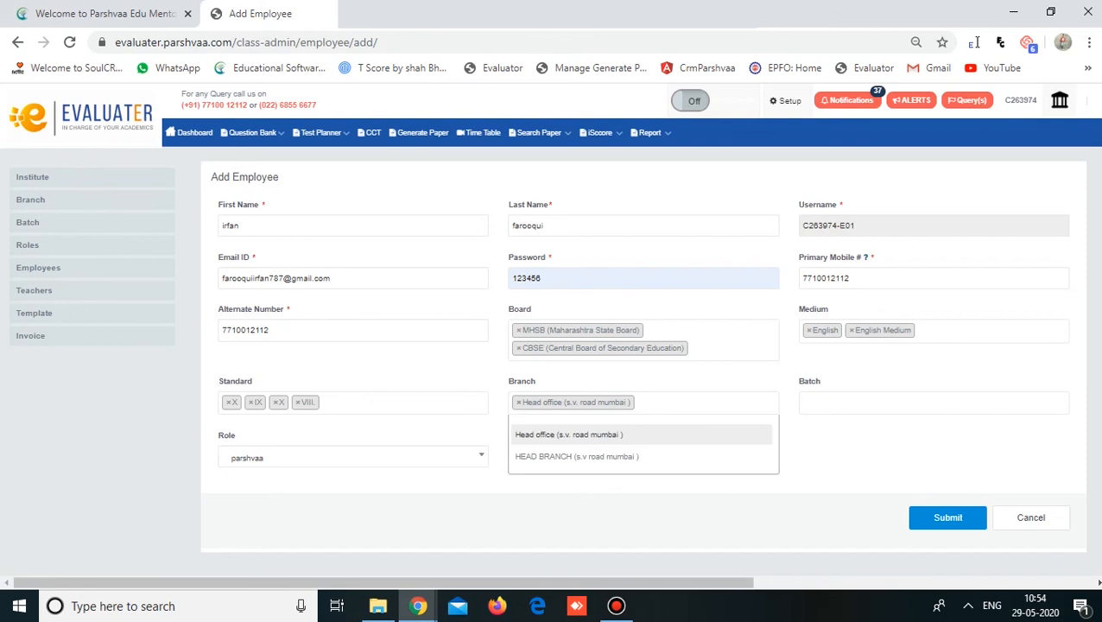
pyautogui.click(933, 402)
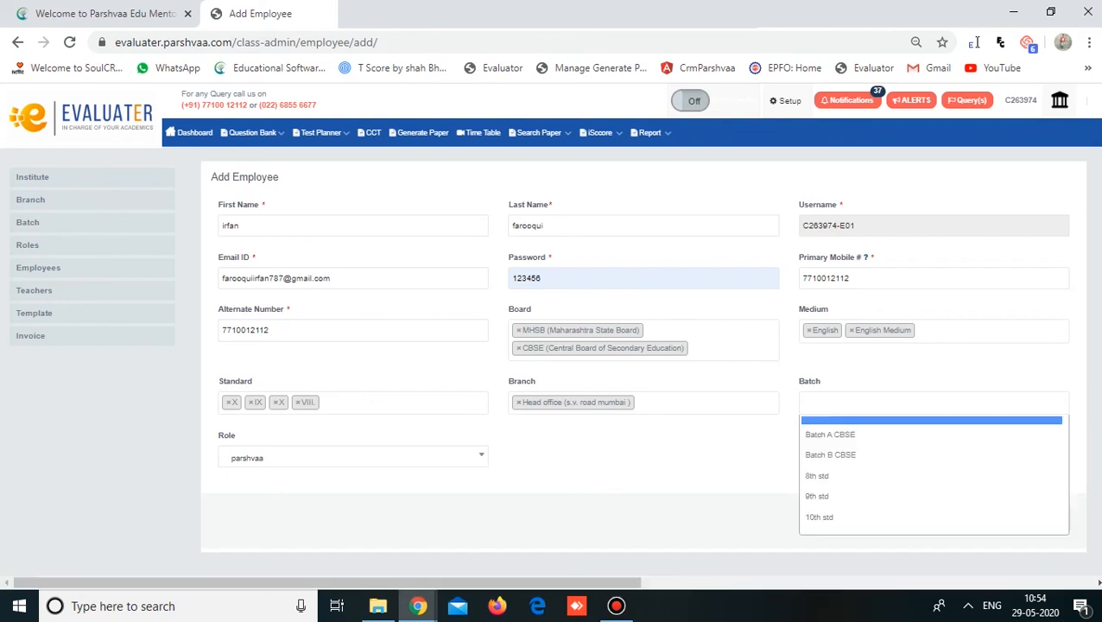
pyautogui.click(864, 435)
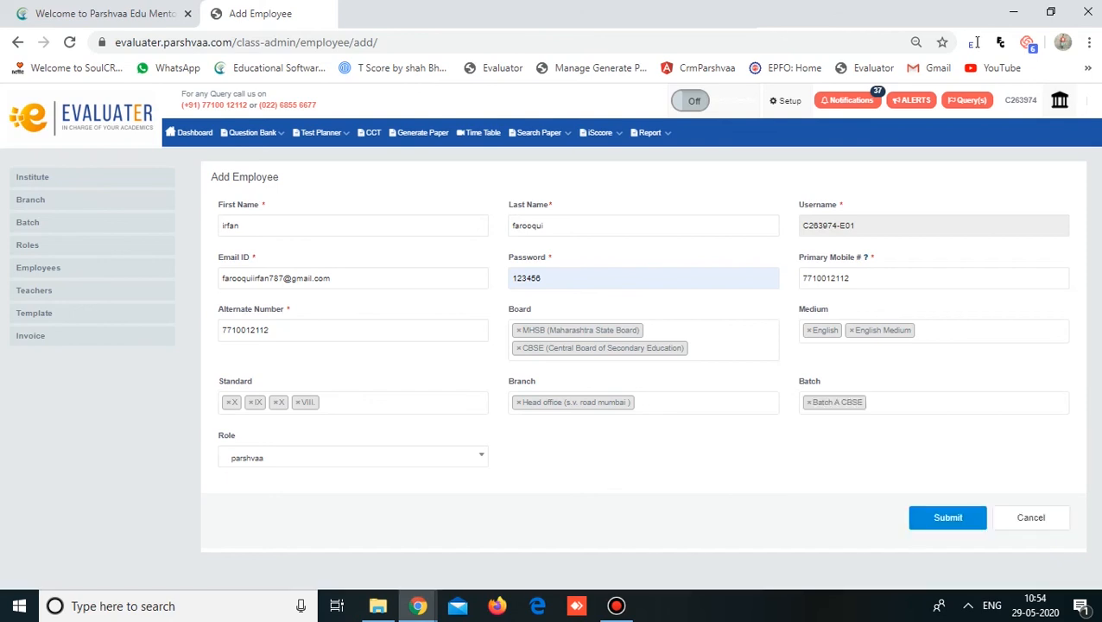
pyautogui.click(933, 403)
pyautogui.click(864, 456)
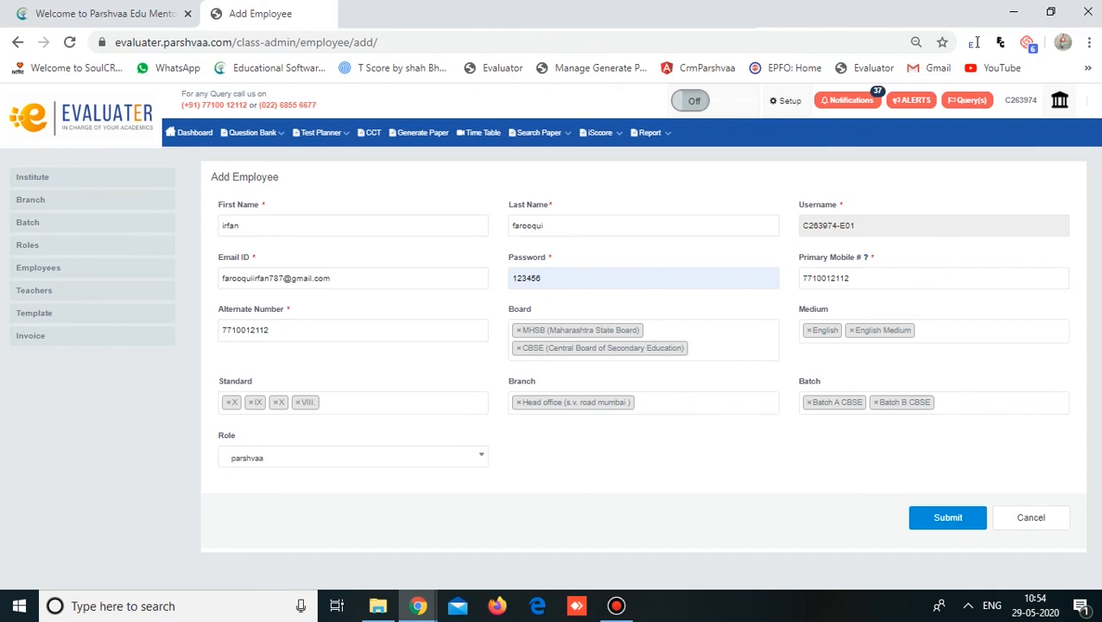
pyautogui.click(976, 403)
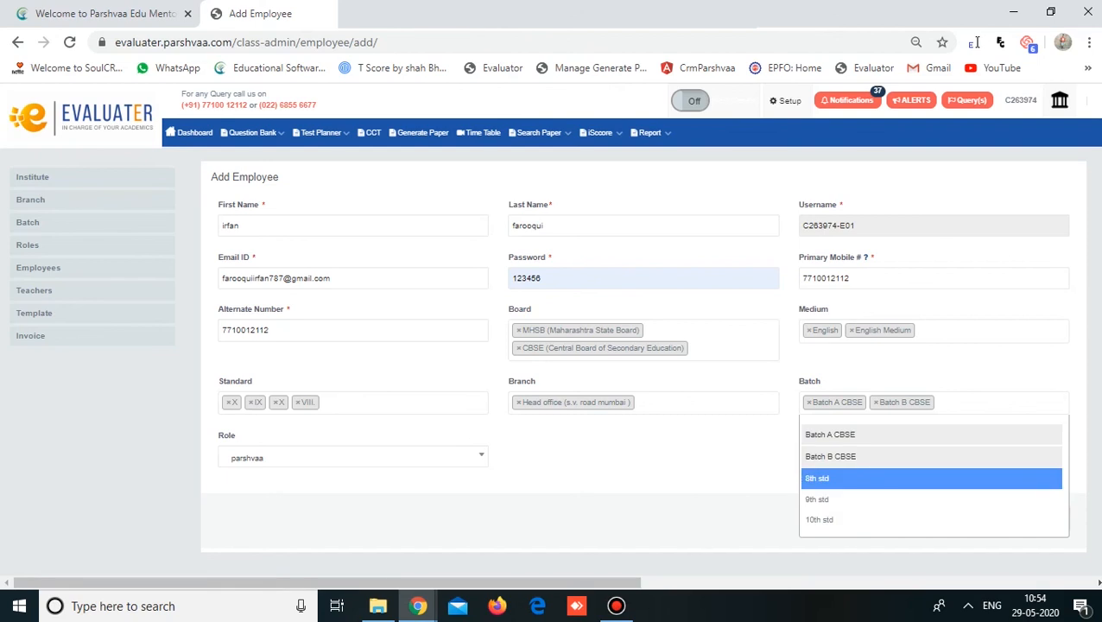
pyautogui.click(864, 477)
pyautogui.click(1006, 403)
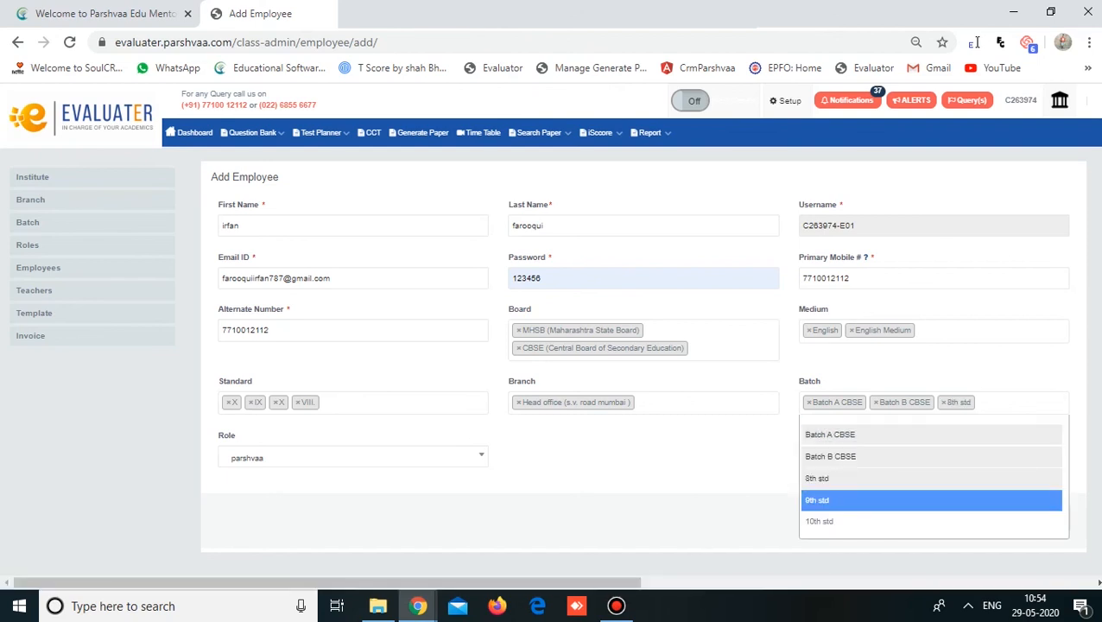
pyautogui.click(864, 500)
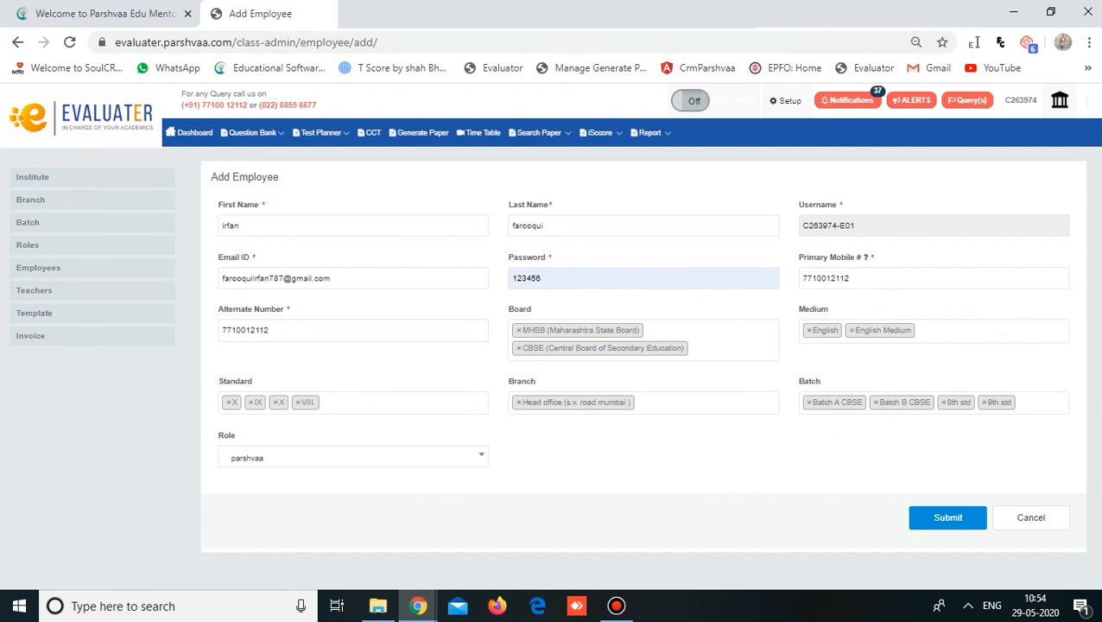
pyautogui.click(1040, 402)
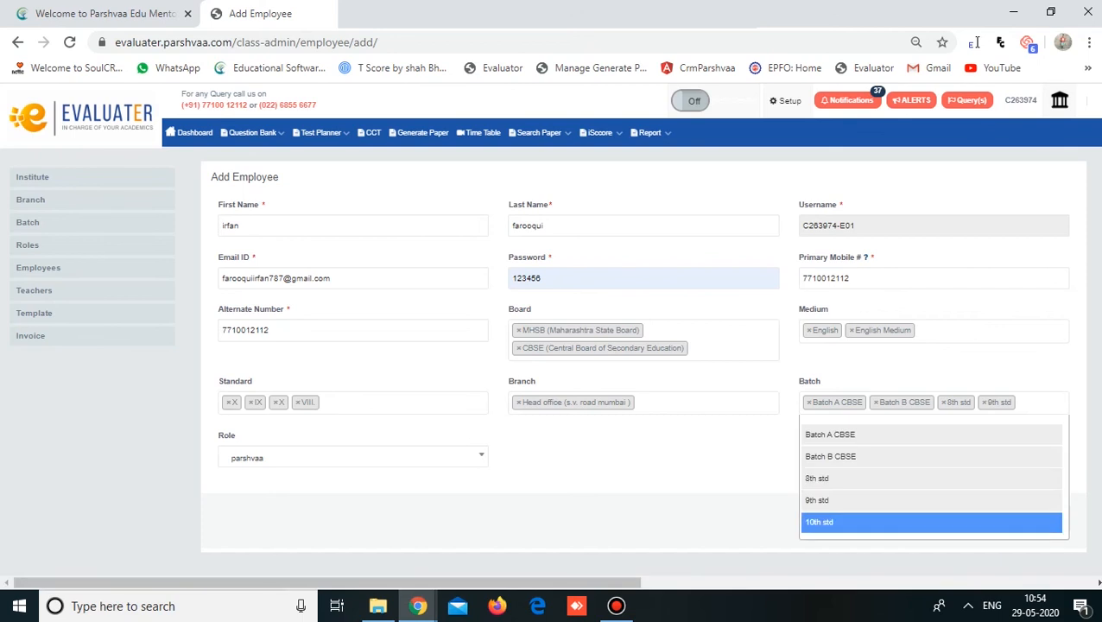
pyautogui.click(864, 522)
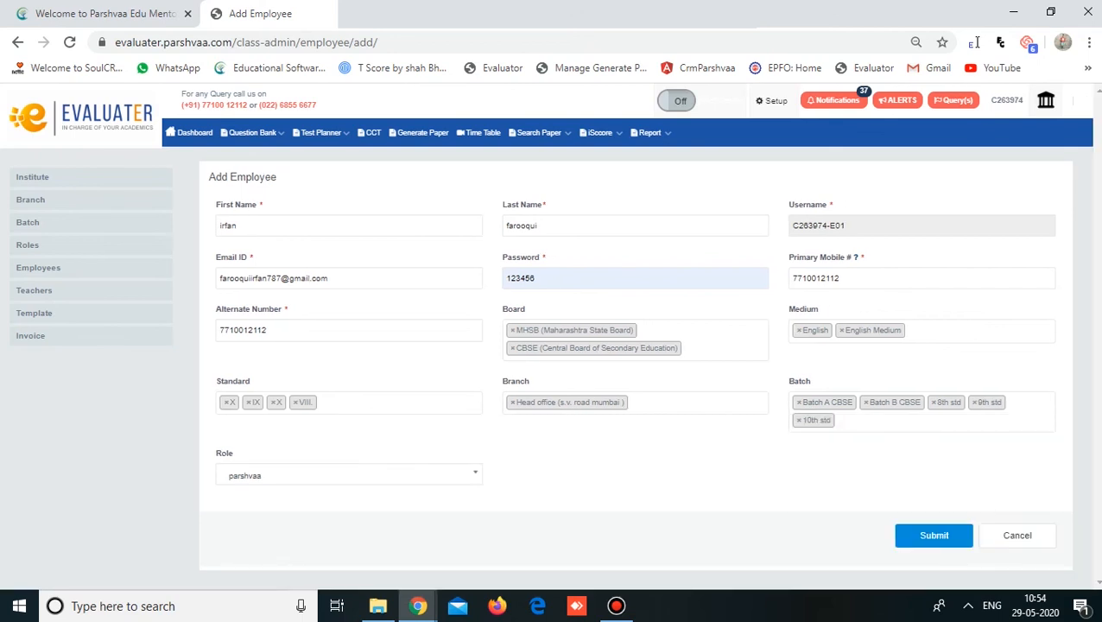
# - Keep parshvaa as the employee's role and submit the form
pyautogui.click(432, 476)
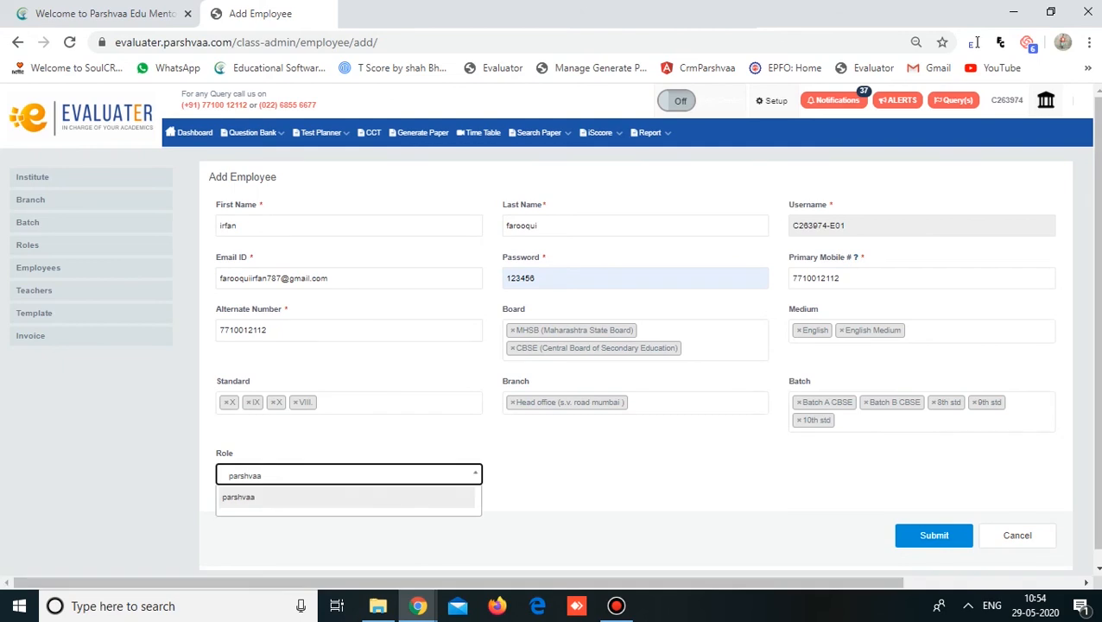
pyautogui.click(346, 497)
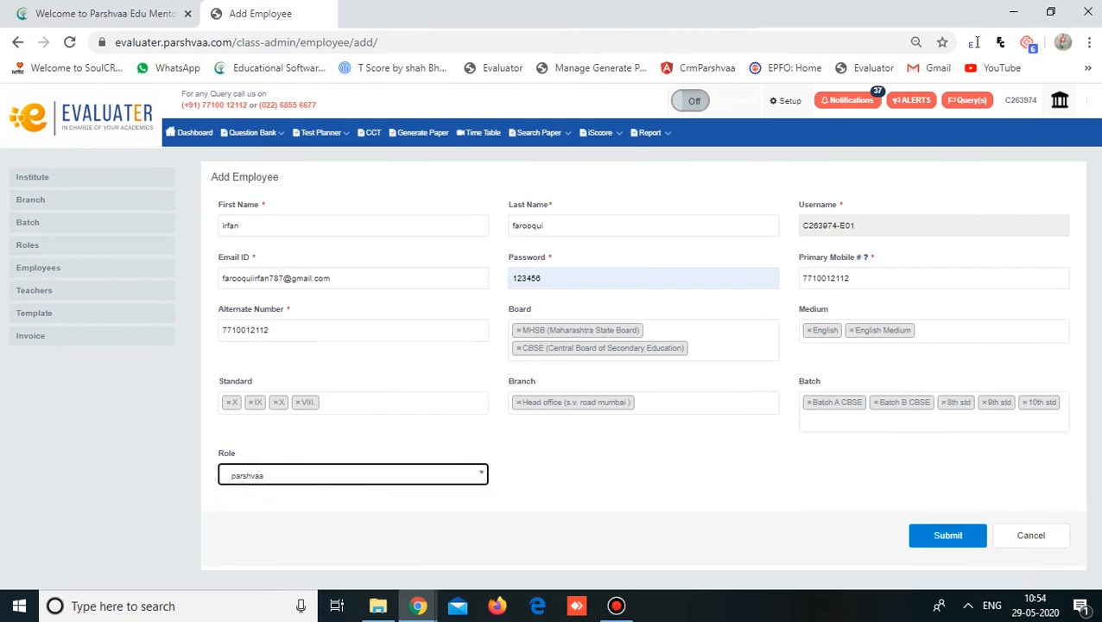
pyautogui.click(948, 535)
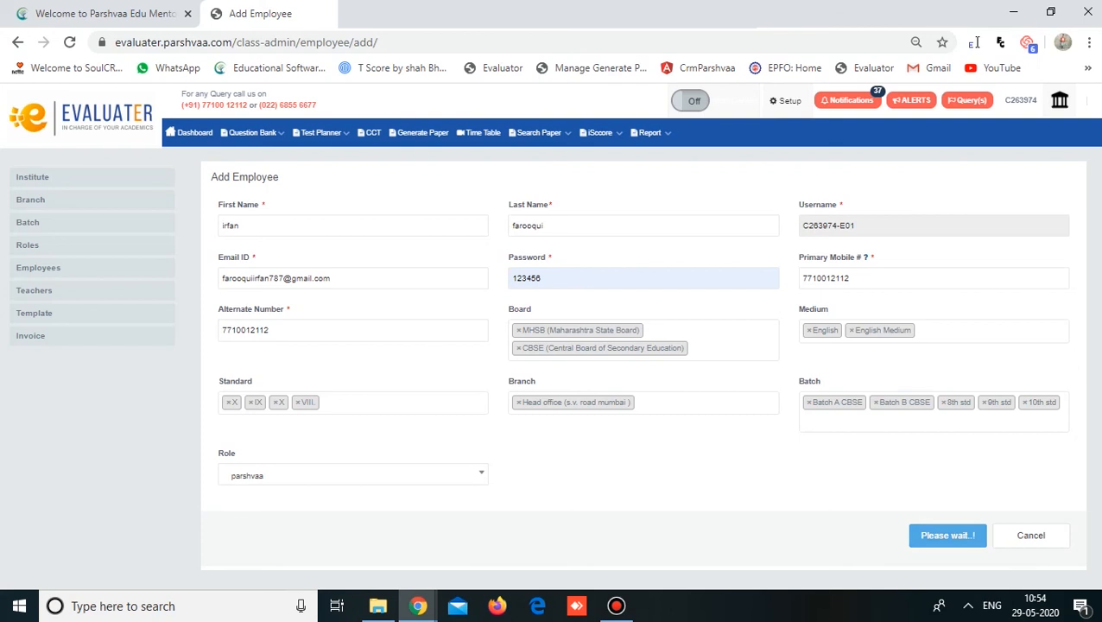